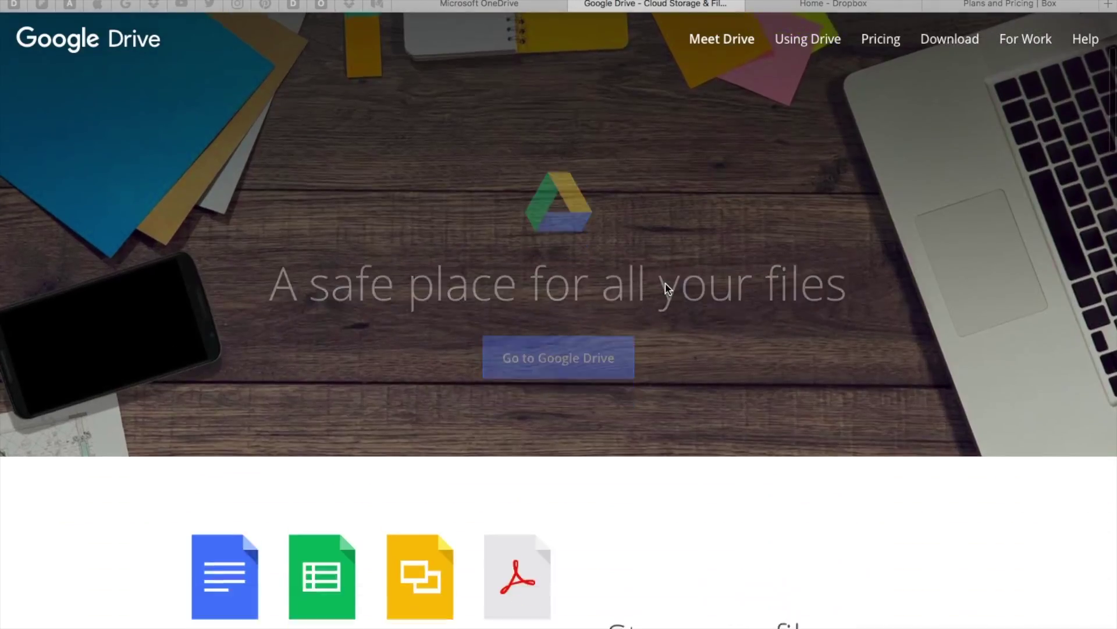
scroll(666, 289, down, 3)
scroll(665, 289, down, 4)
scroll(665, 289, down, 4)
scroll(665, 289, down, 5)
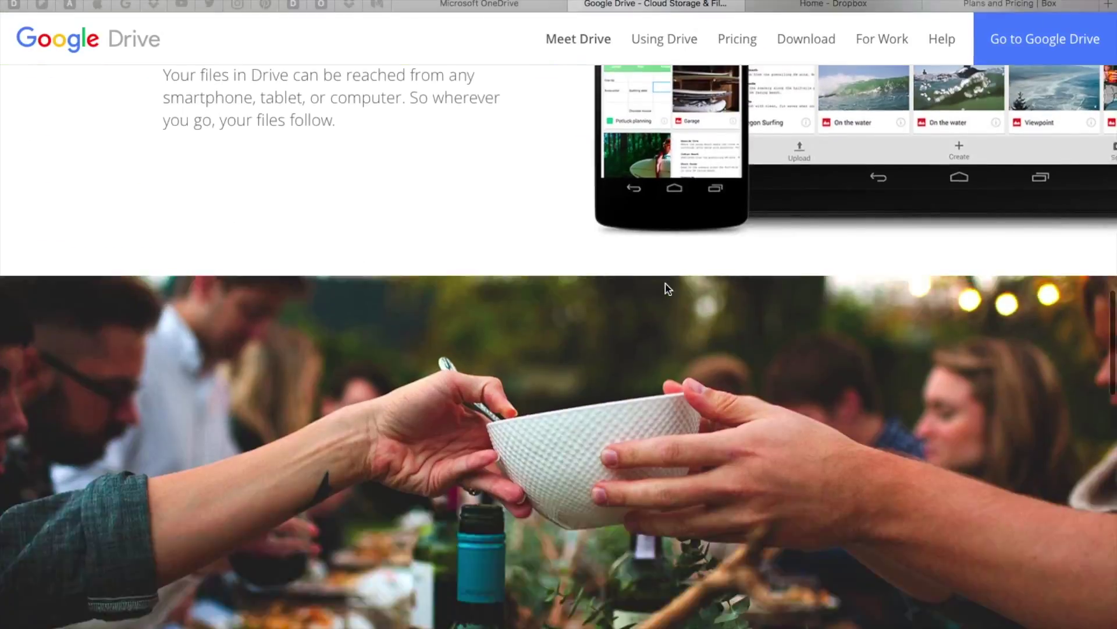
scroll(666, 288, down, 3)
scroll(665, 290, down, 3)
scroll(666, 289, down, 5)
scroll(665, 290, down, 1)
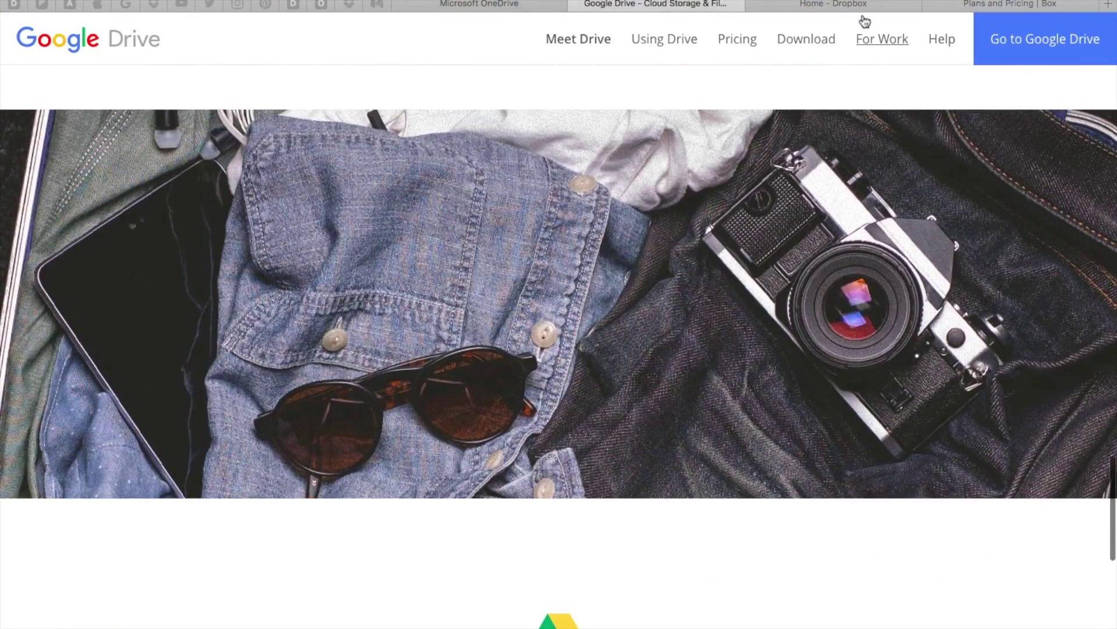
Switch from the Google Drive overview to the Dropbox home file list.
click(863, 5)
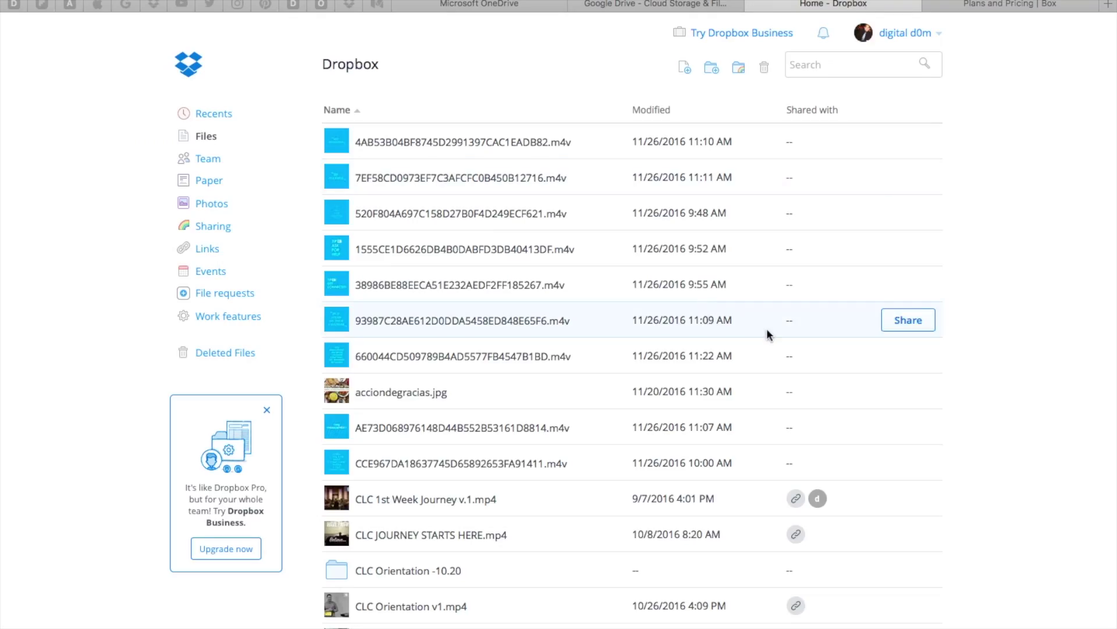
Check Dropbox storage used, then view Box business pricing and the OneDrive files page.
click(924, 48)
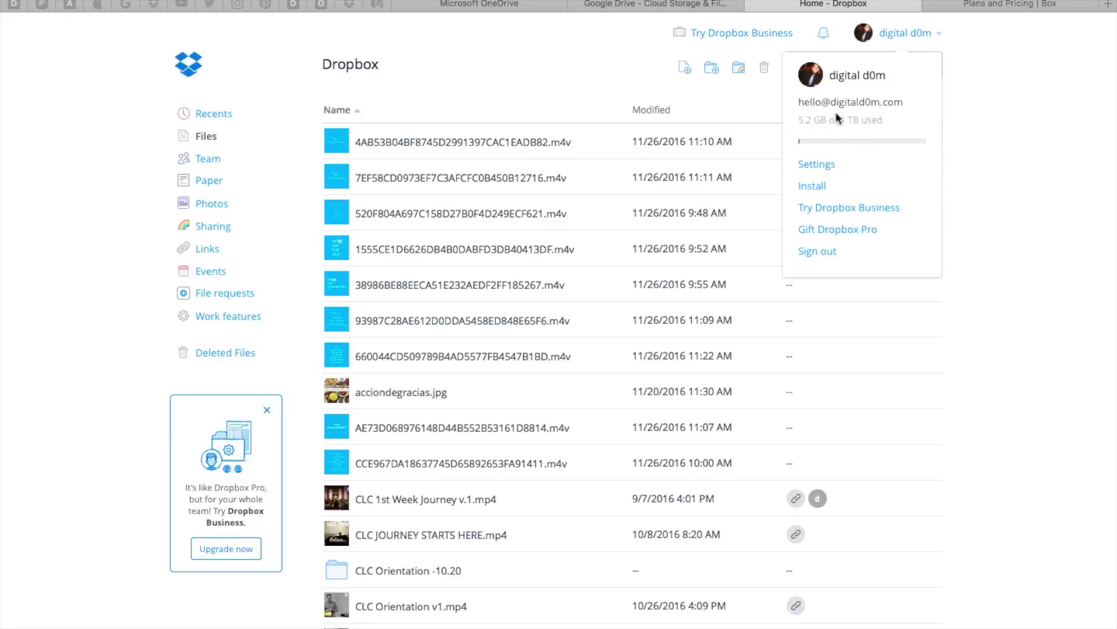
click(997, 7)
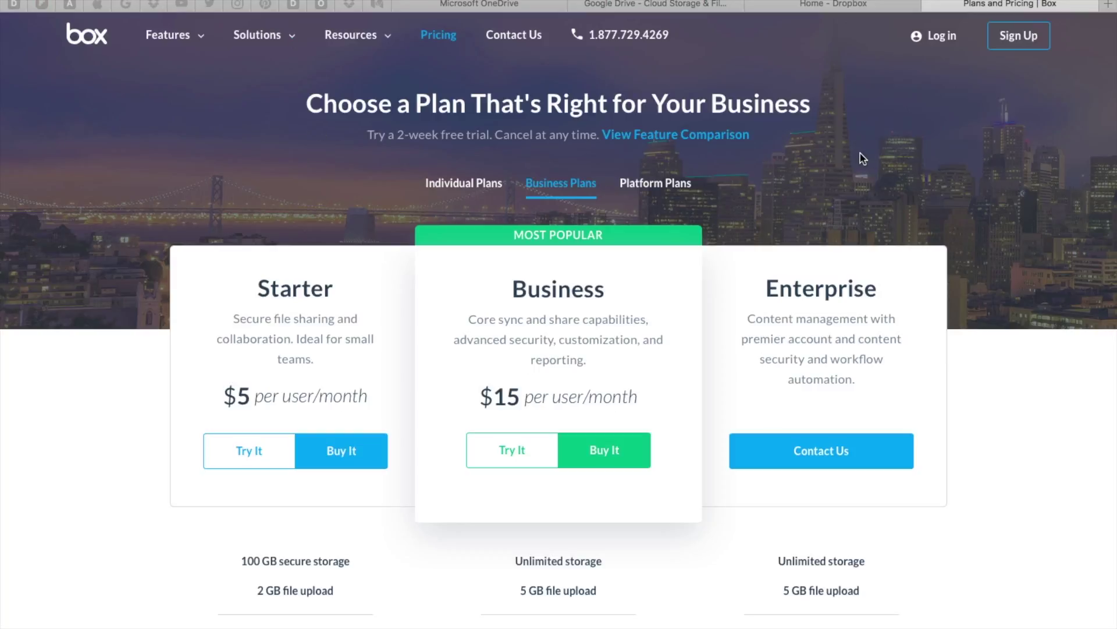
click(467, 4)
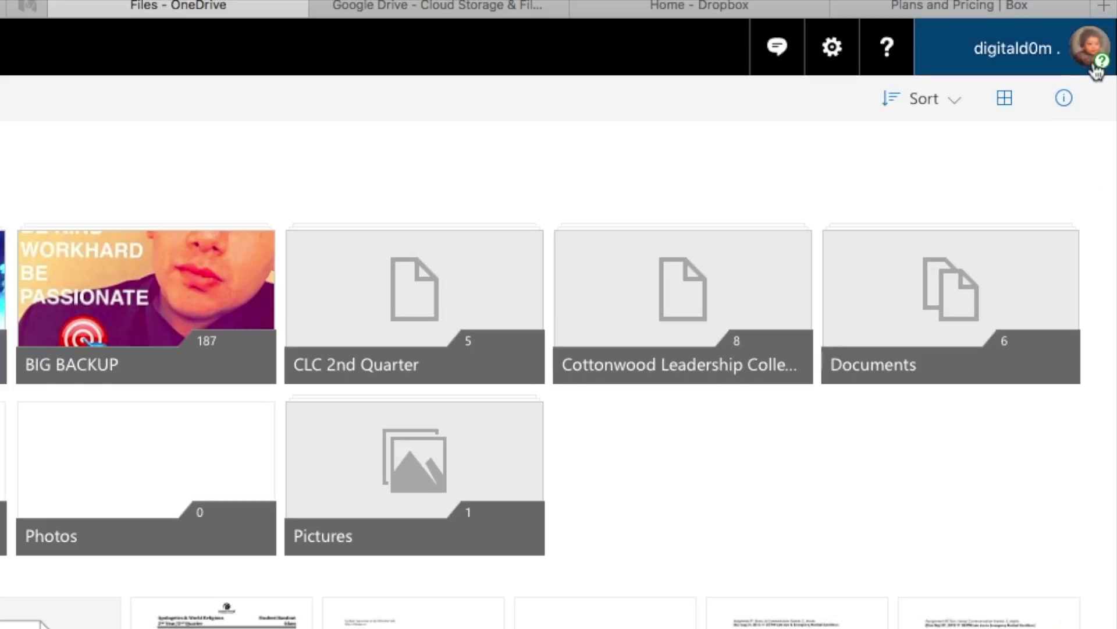
Open OneDrive's Manage Storage page (5.34 GB of 1 TB), comparing Google Drive and Dropbox storage.
click(831, 50)
click(686, 131)
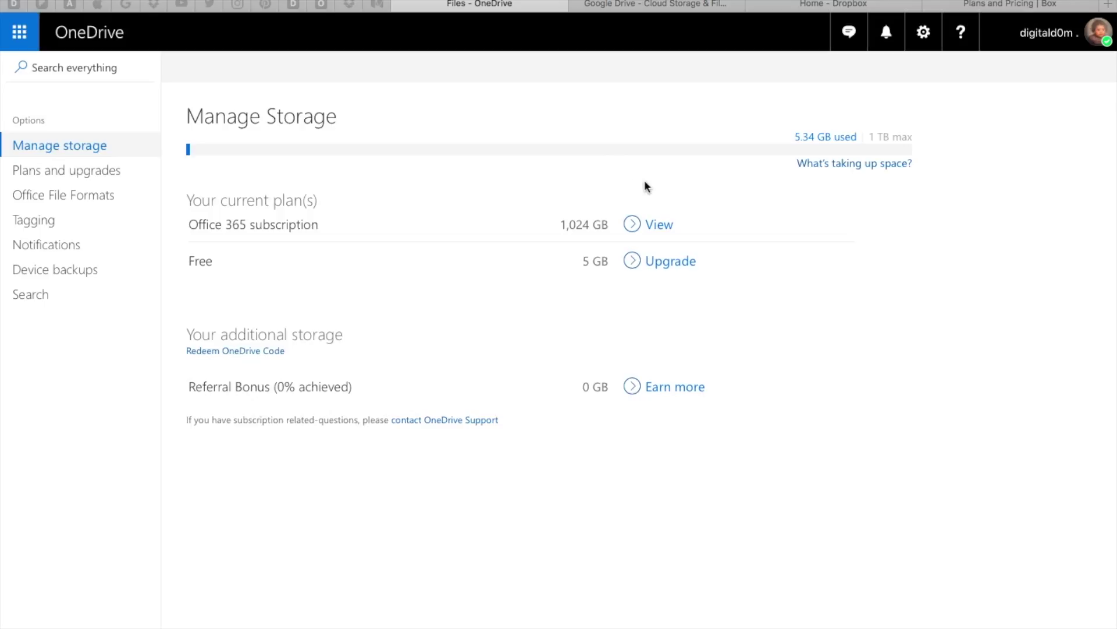
key(ctrl+Tab)
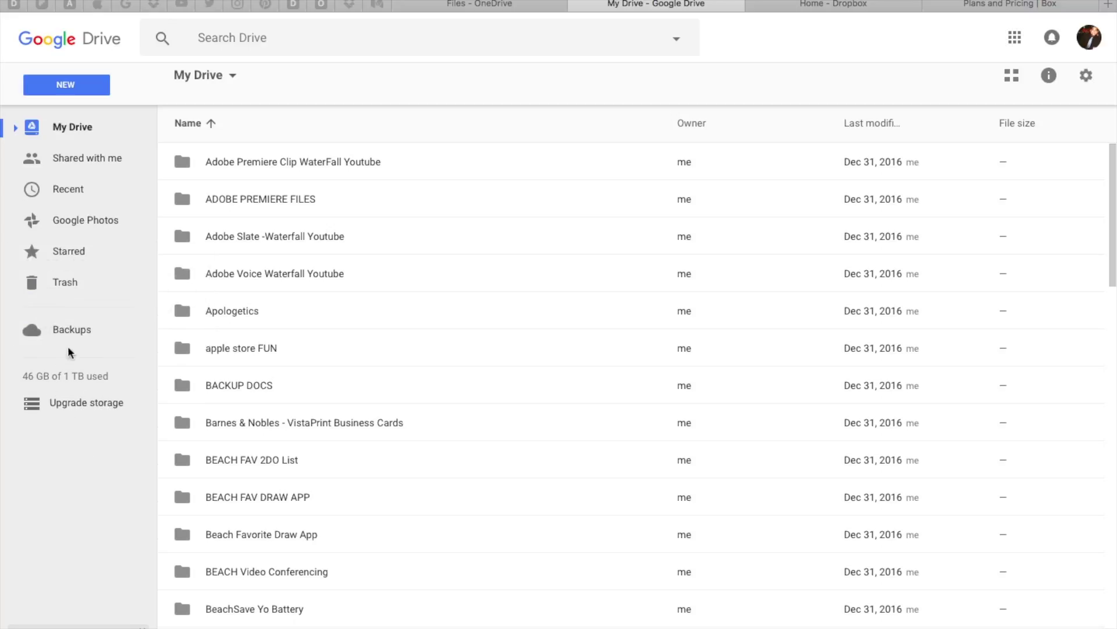
click(860, 20)
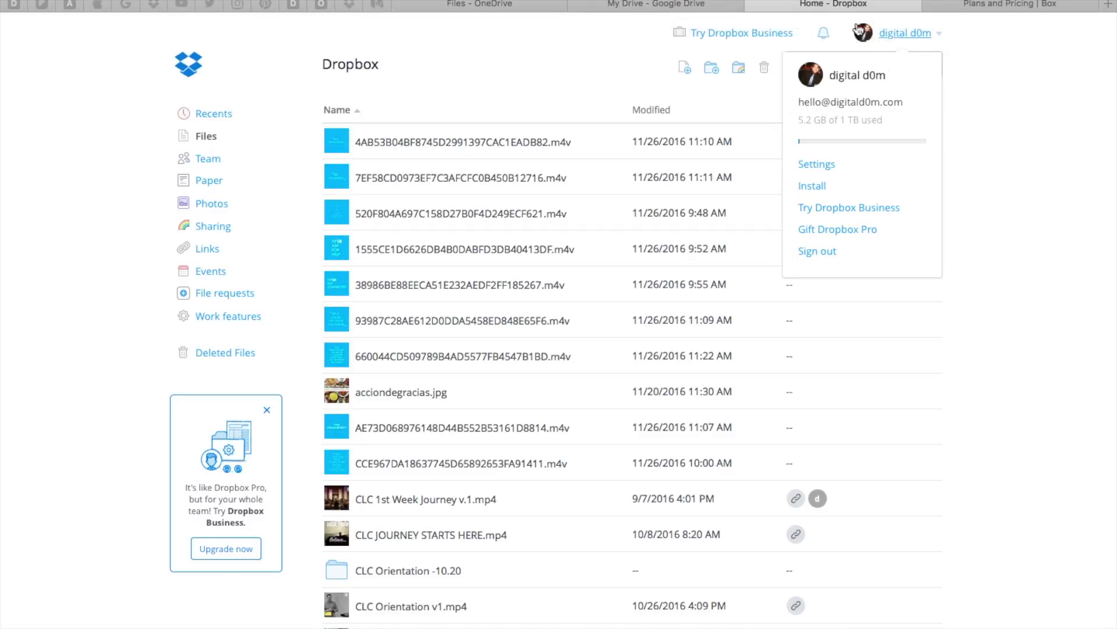
click(647, 5)
click(502, 6)
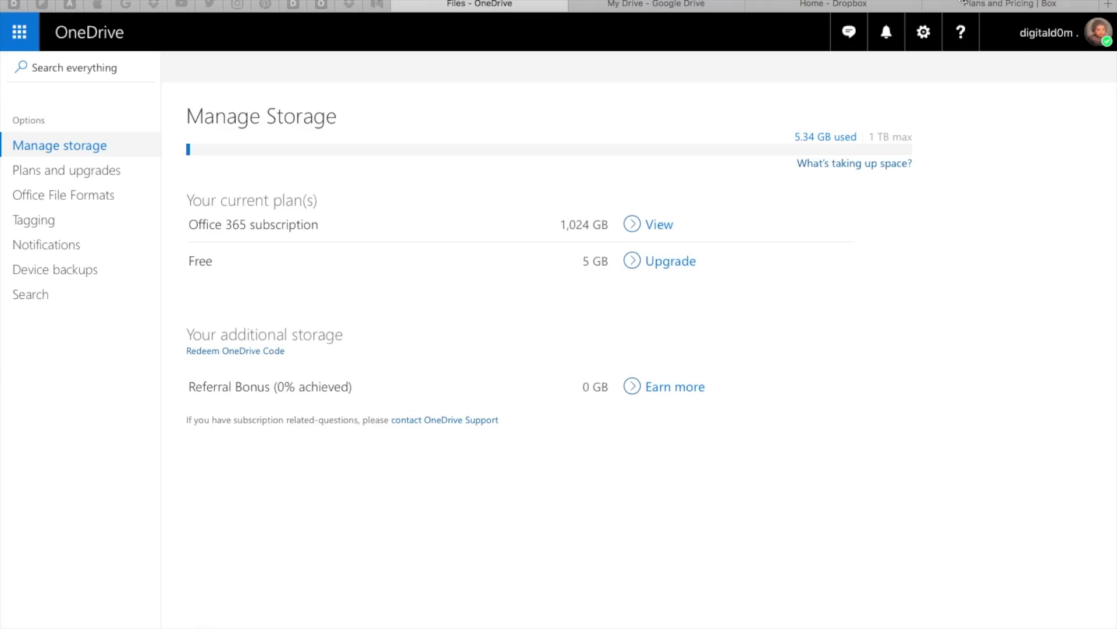
Switch to the Box pricing tab before showing CrashPlan's running backup to CrashPlan Central.
click(979, 5)
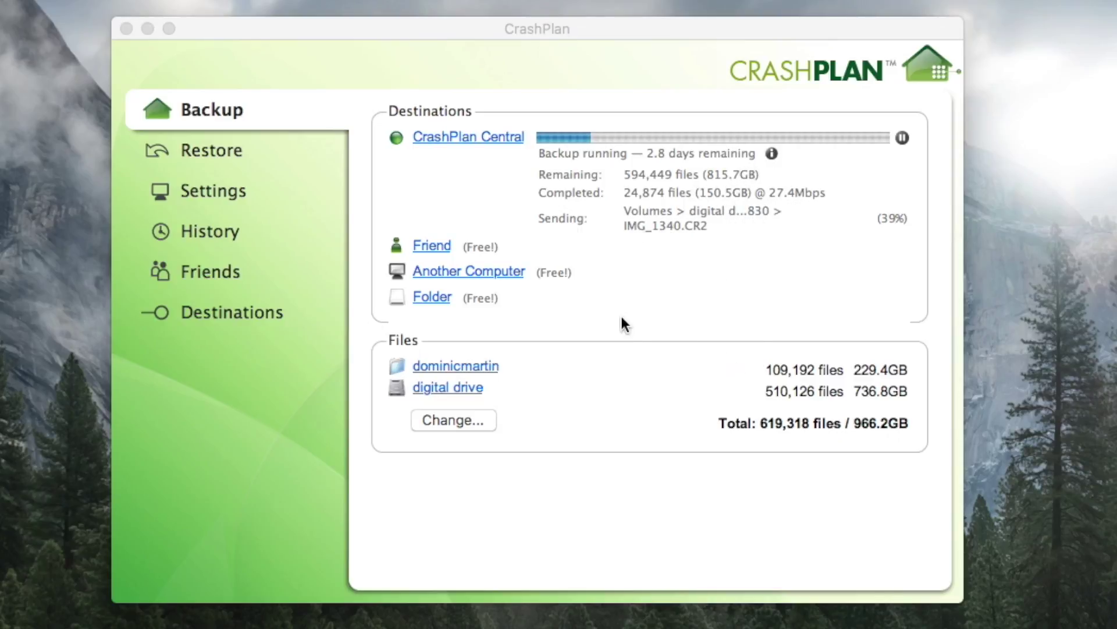
Bring CrashPlan to the front and show the Restore list of Macintosh HD and drive folders.
click(918, 422)
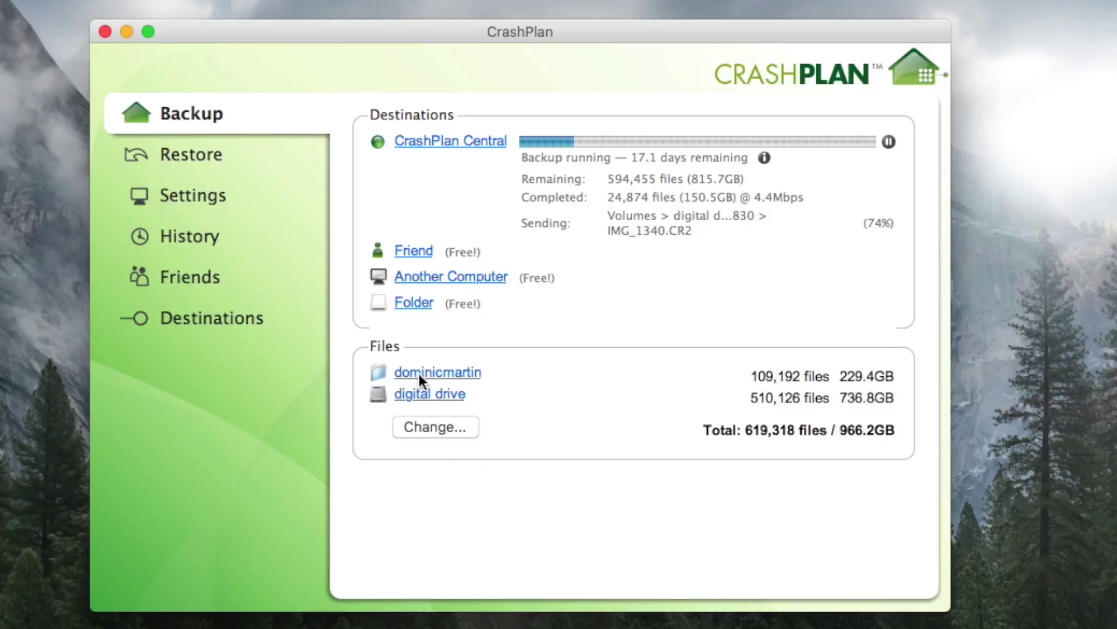
click(213, 164)
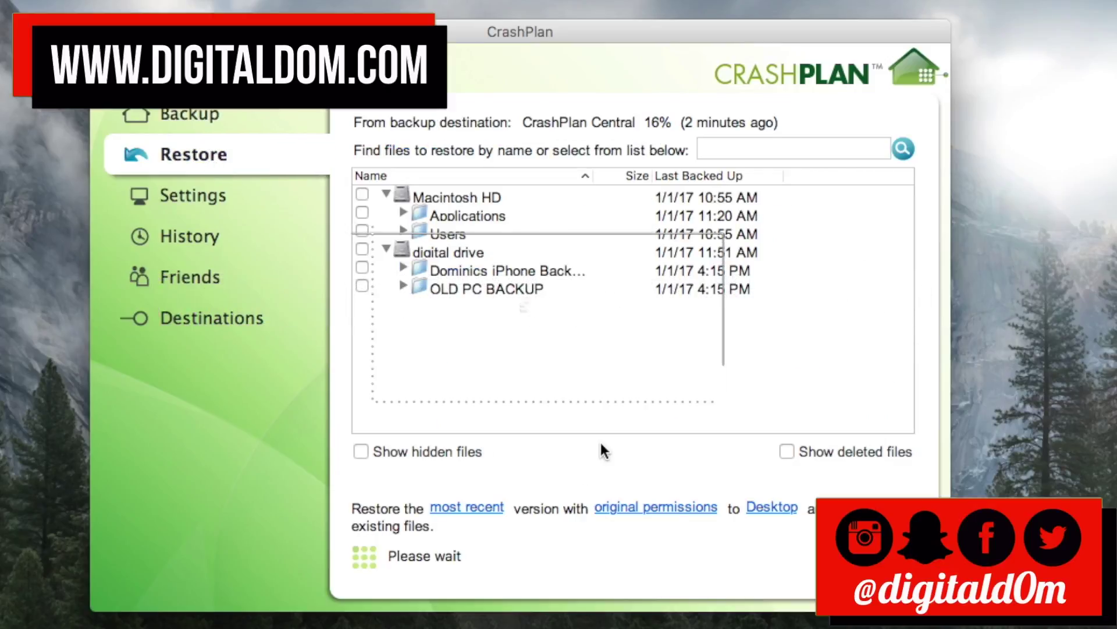
Page through CrashPlan's General, Backup, Account, Security and Network settings tabs.
click(194, 198)
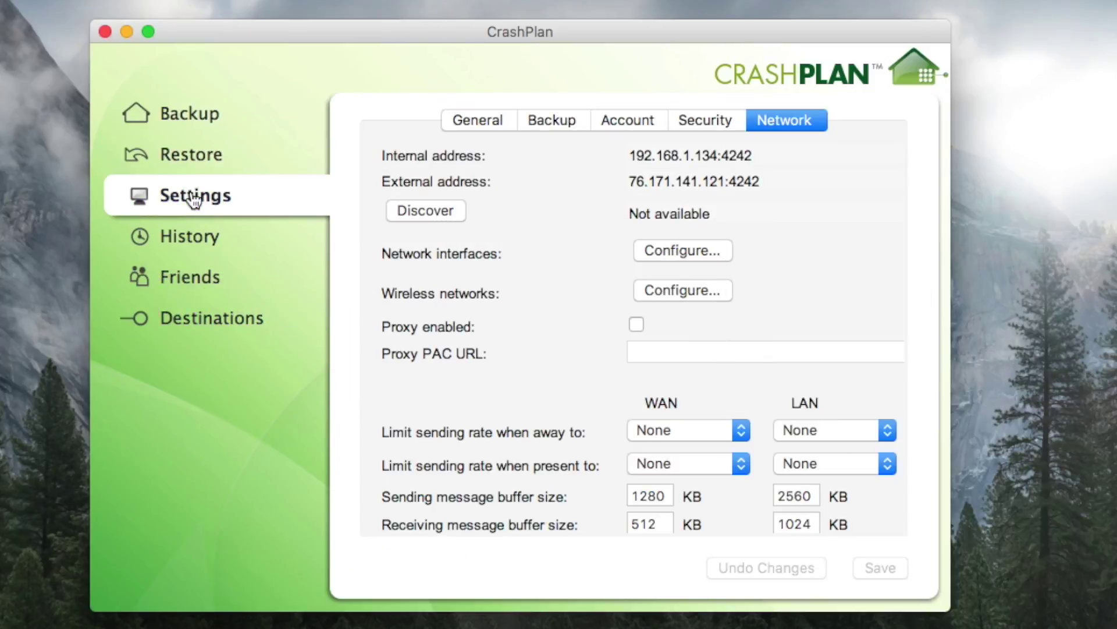
click(487, 120)
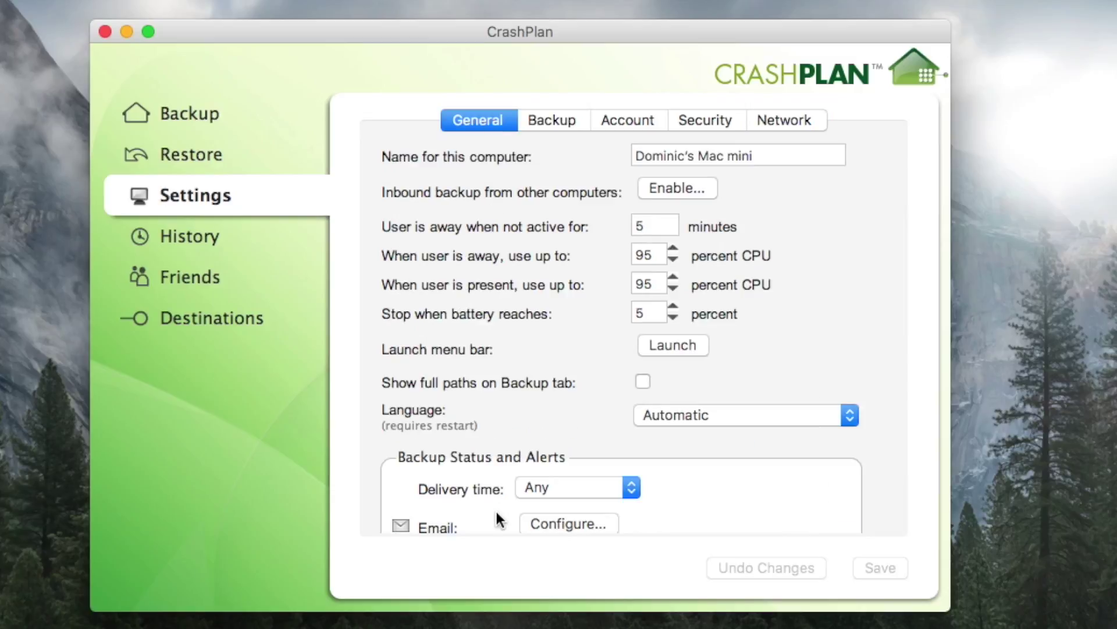
click(562, 126)
click(632, 120)
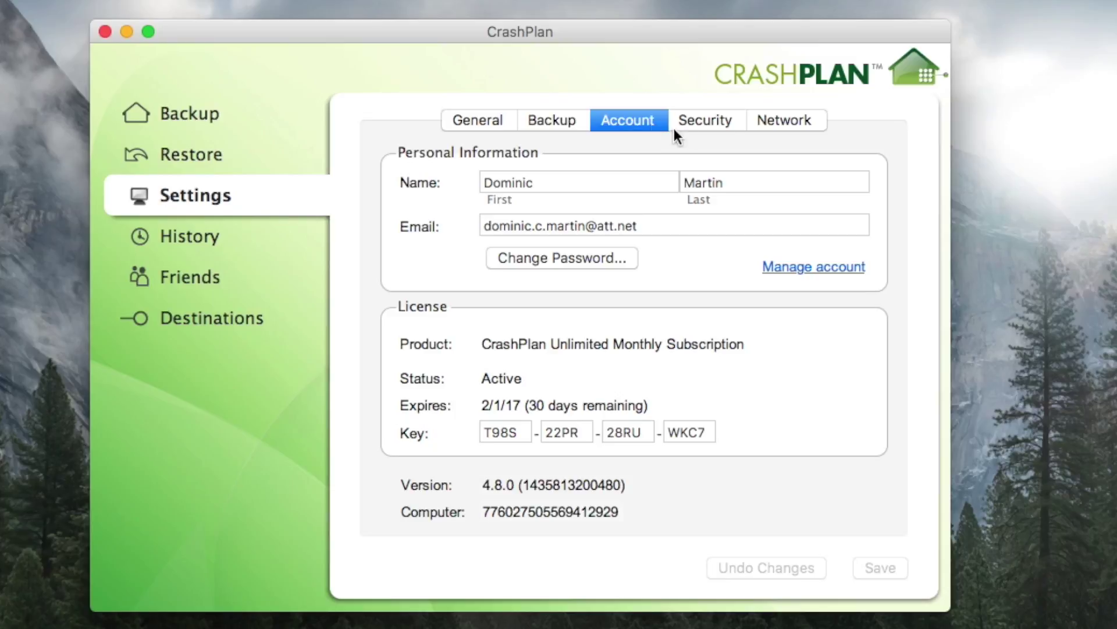
click(705, 121)
click(778, 125)
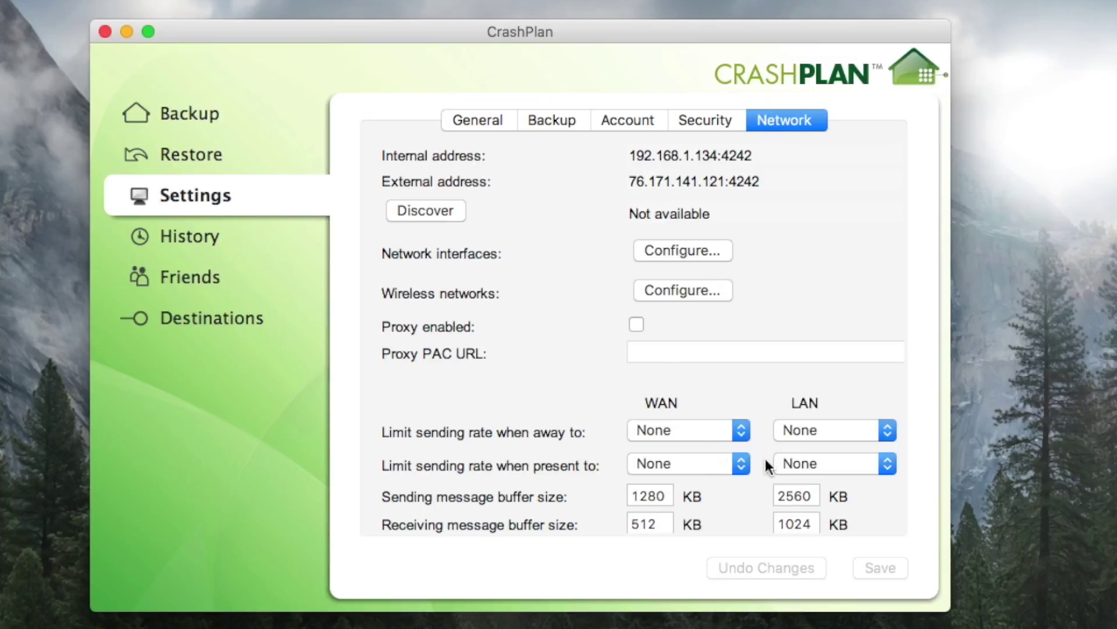
View the History, Friends and Destinations pages, return to Backup, and minimise CrashPlan.
click(201, 249)
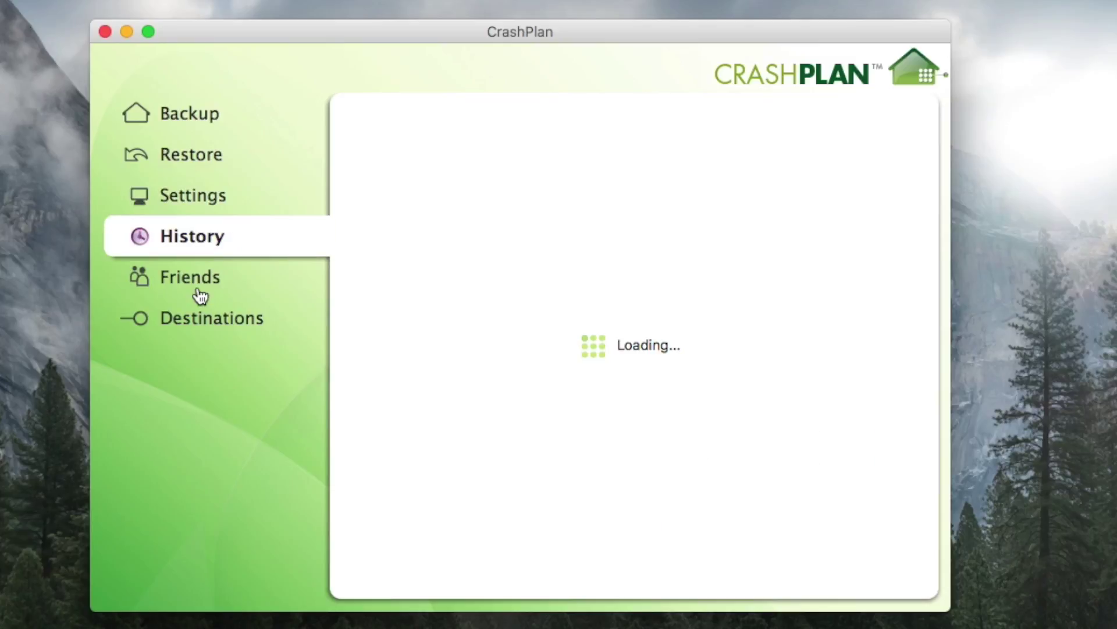
click(200, 296)
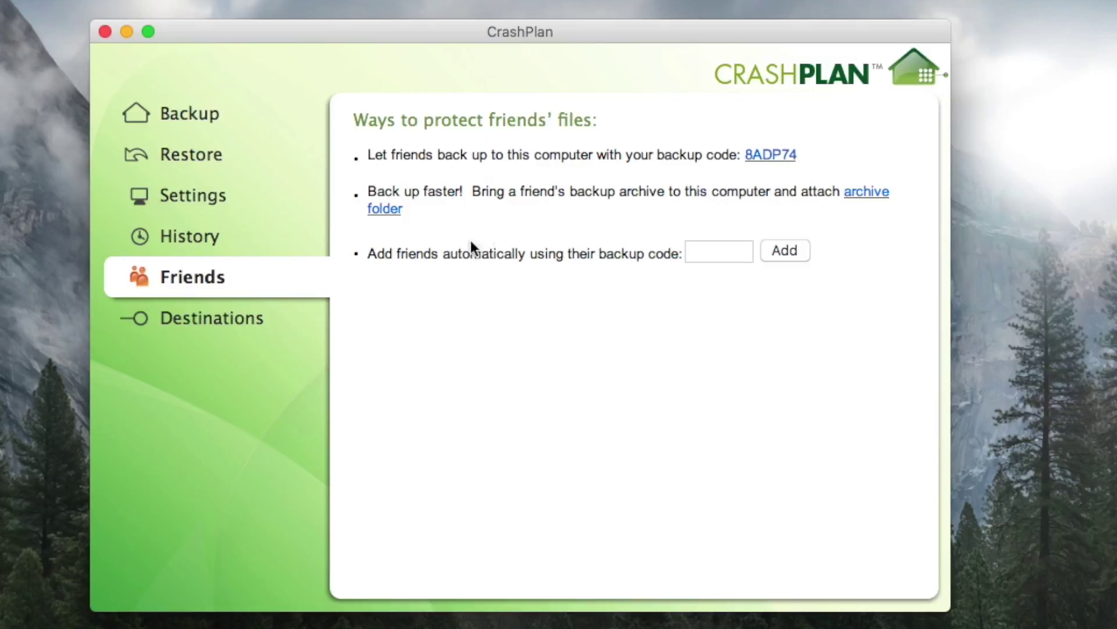
click(212, 326)
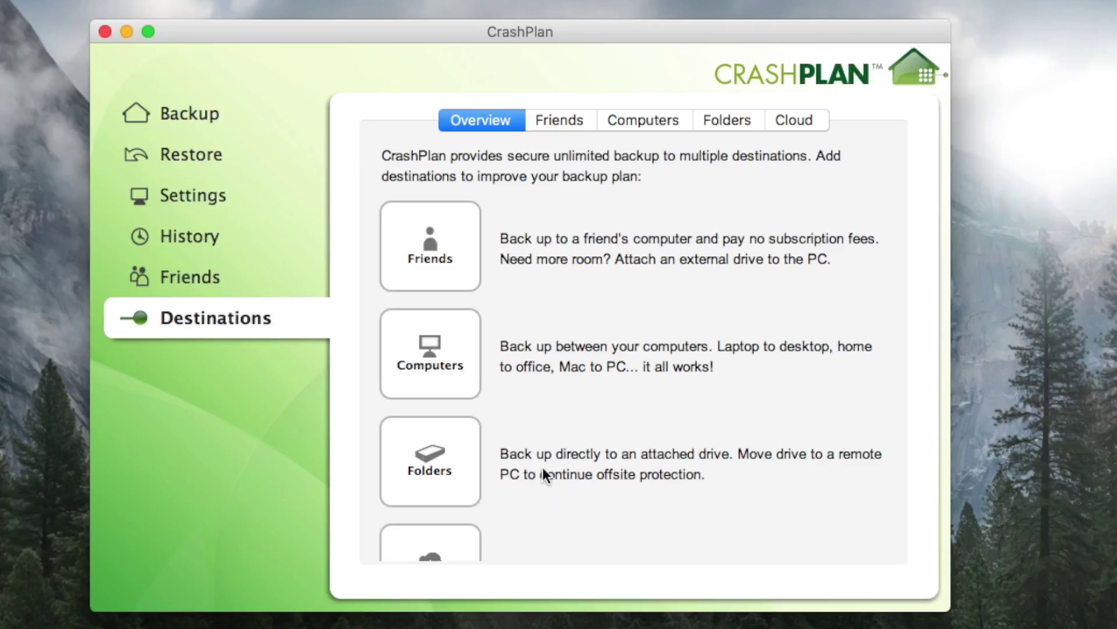
click(208, 119)
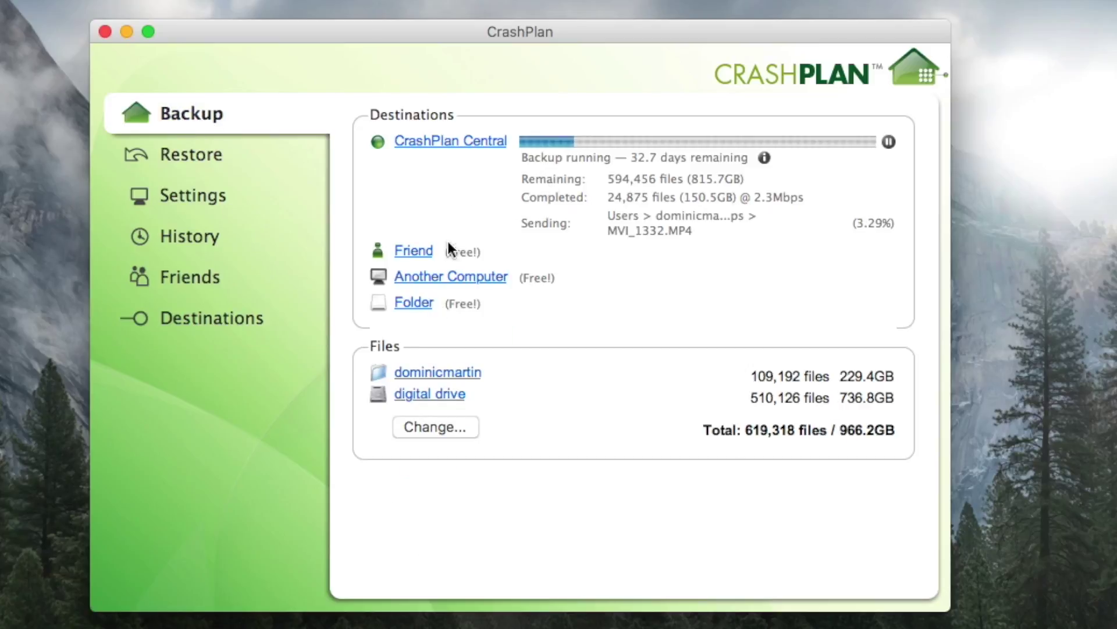
click(126, 32)
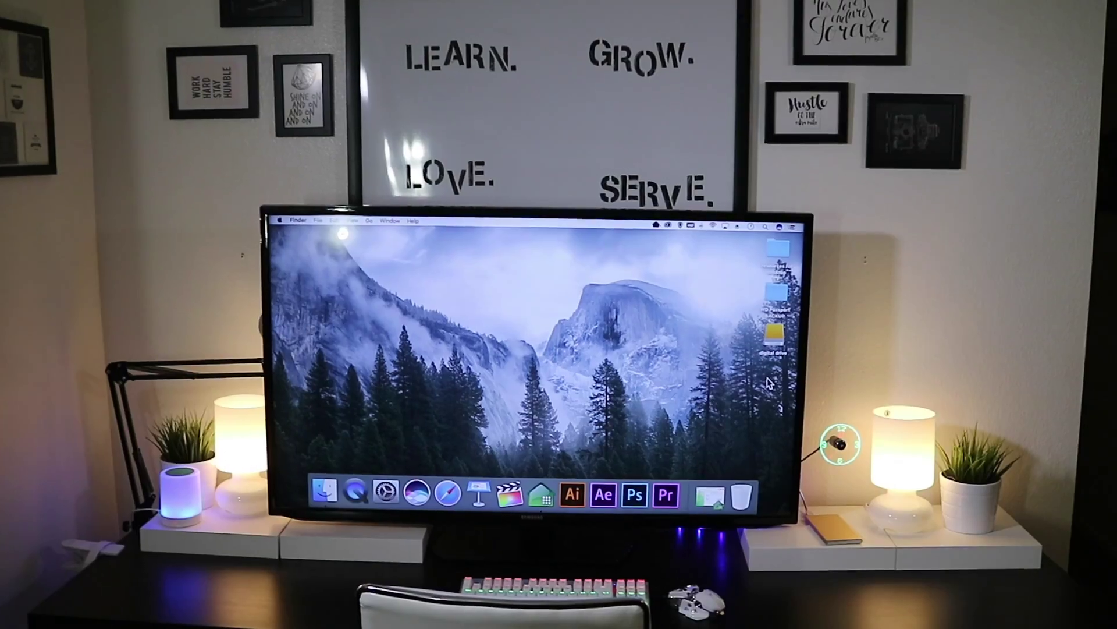